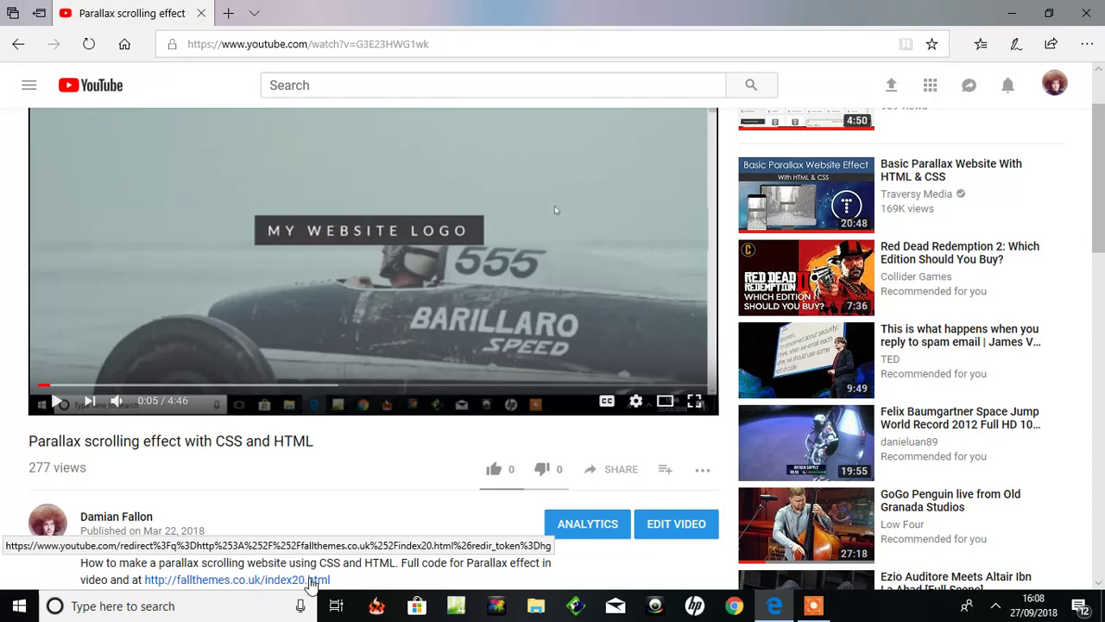
Look over the Parallax 1 product page on fallthemes.co.uk, including its description and Buy Now option
left_click(814, 605)
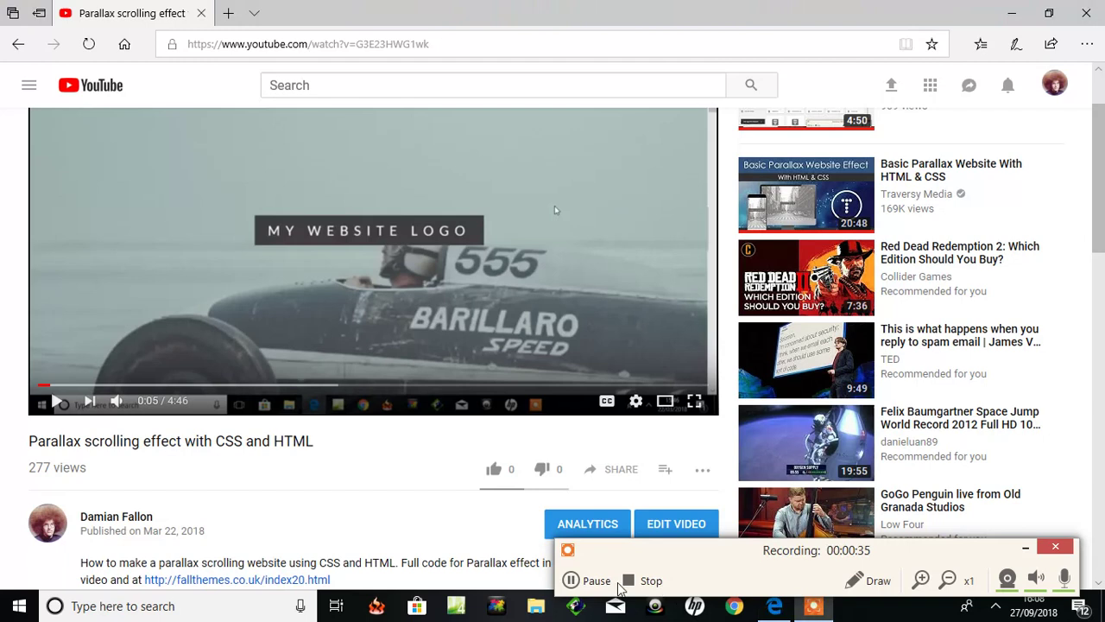
left_click(570, 580)
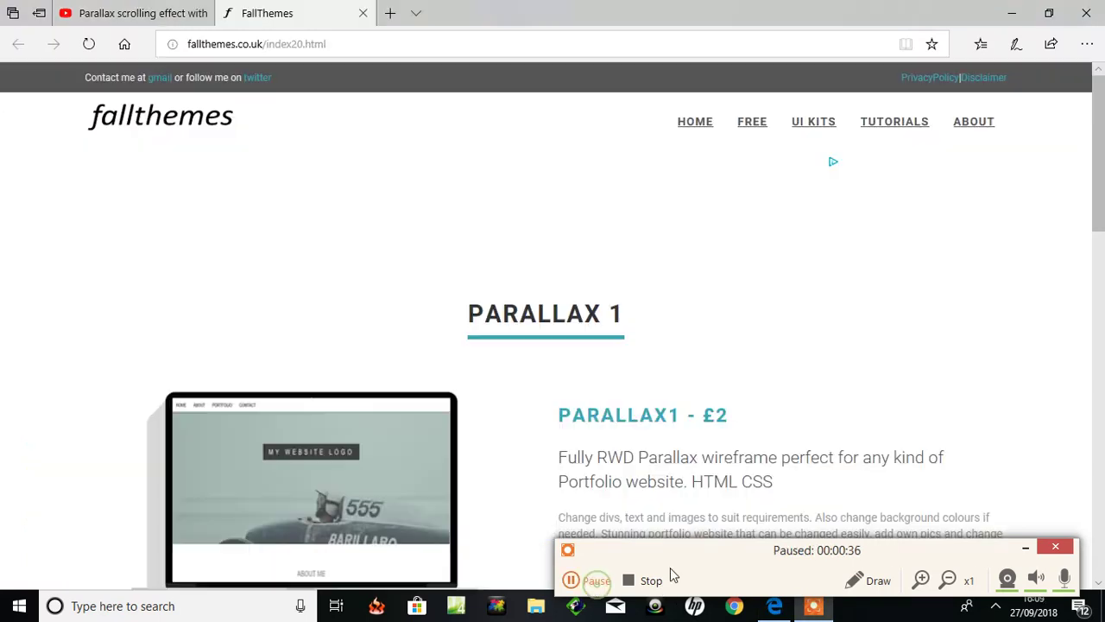
left_click(571, 581)
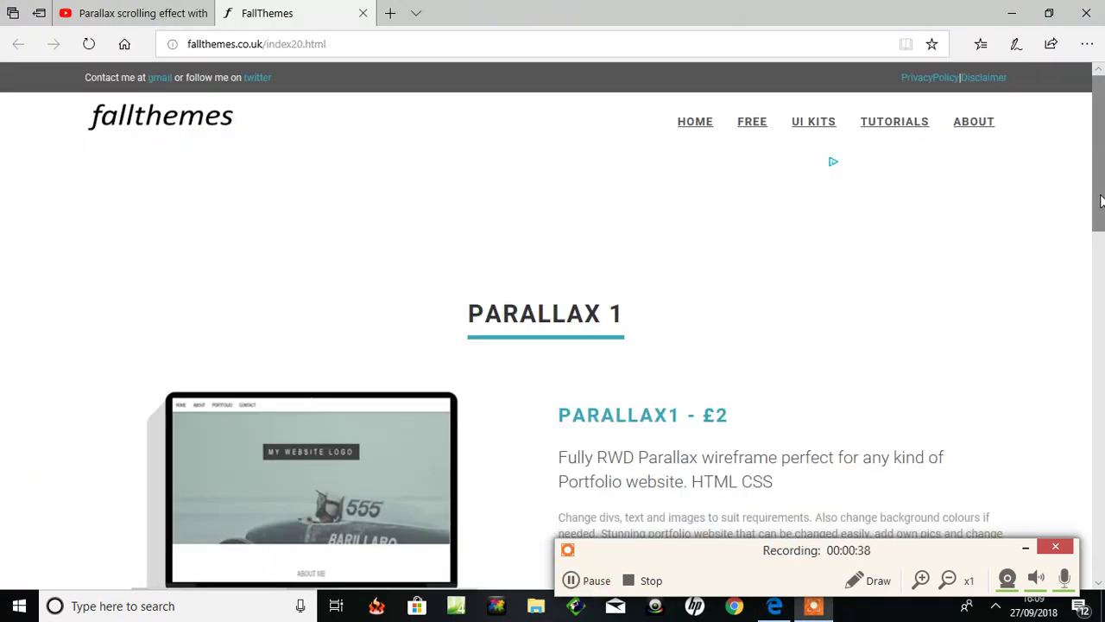
left_click_drag(1101, 201, 696, 306)
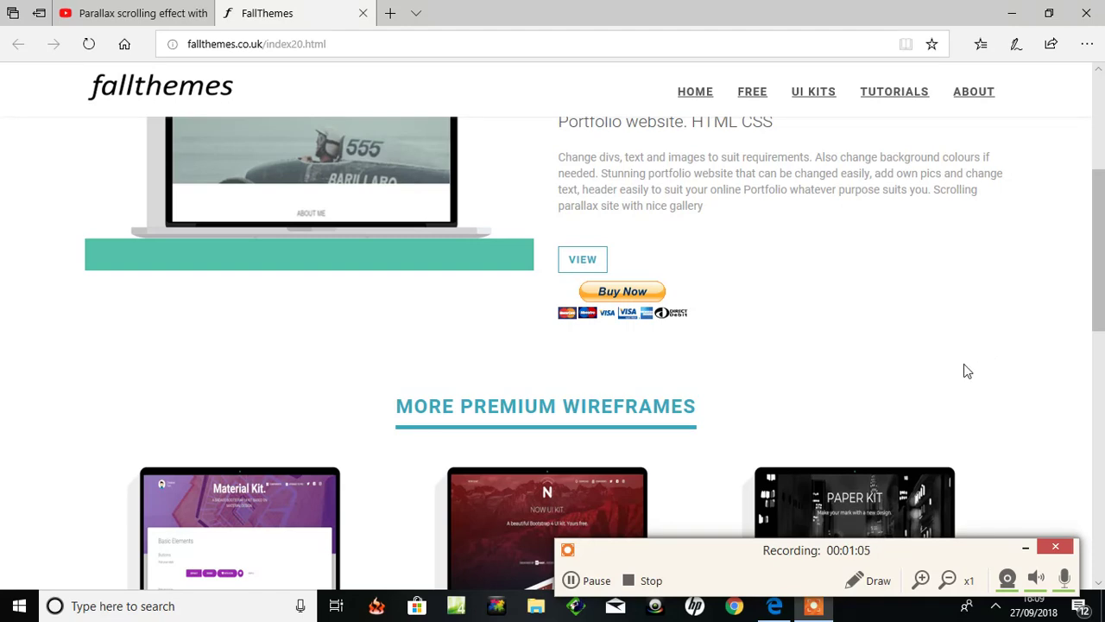
left_click(570, 579)
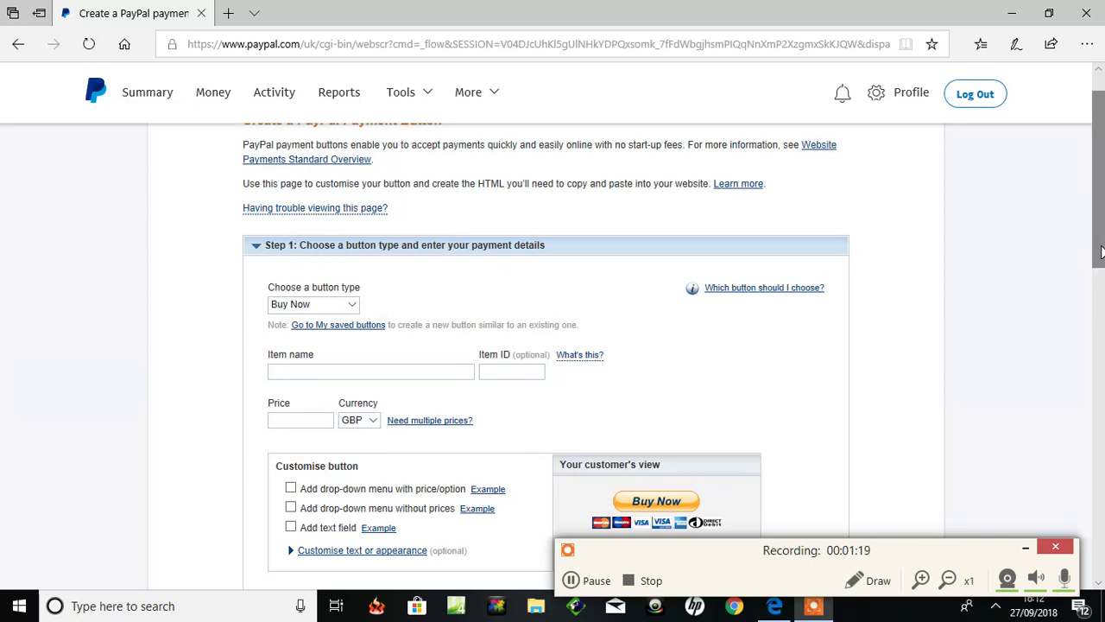
On PayPal's payment button creation page, review the available button types while leaving Buy Now selected
left_click_drag(1102, 250, 1102, 259)
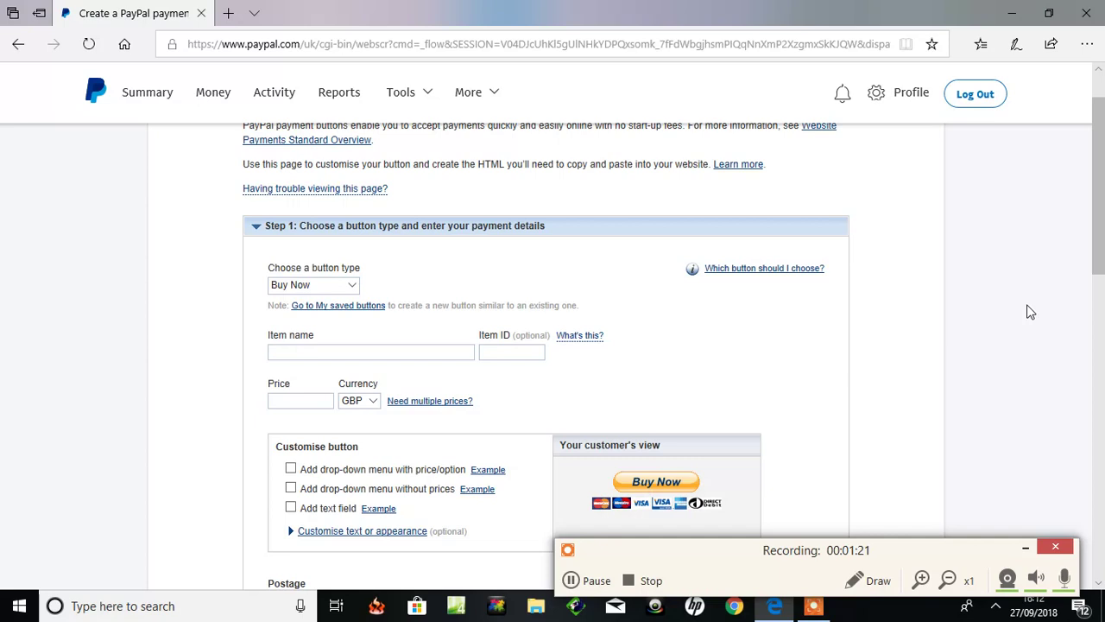
left_click(354, 286)
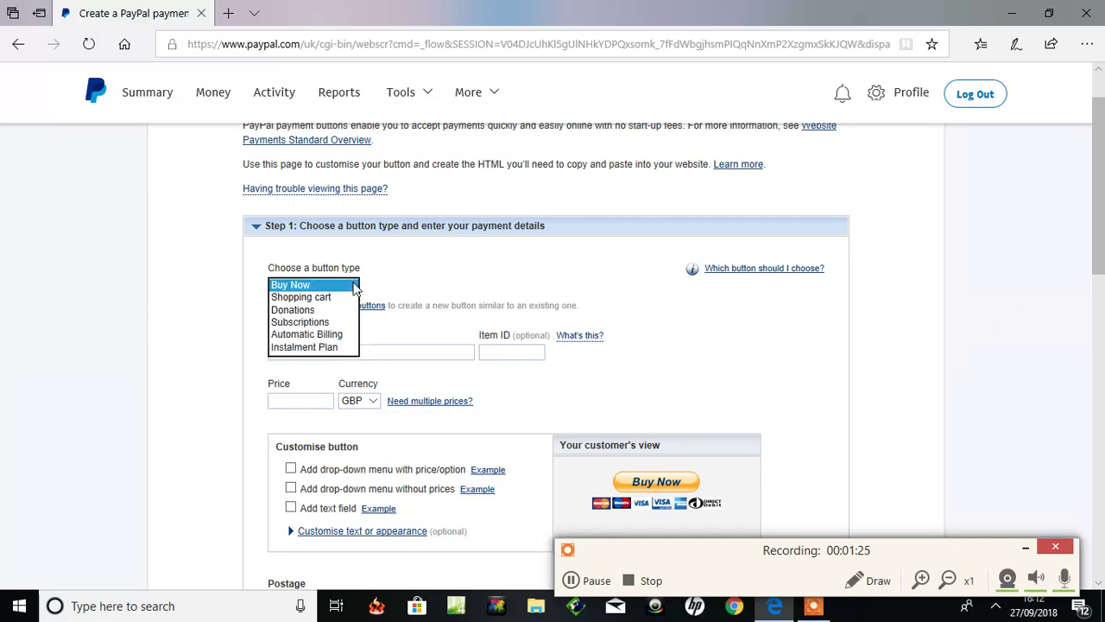
left_click(699, 317)
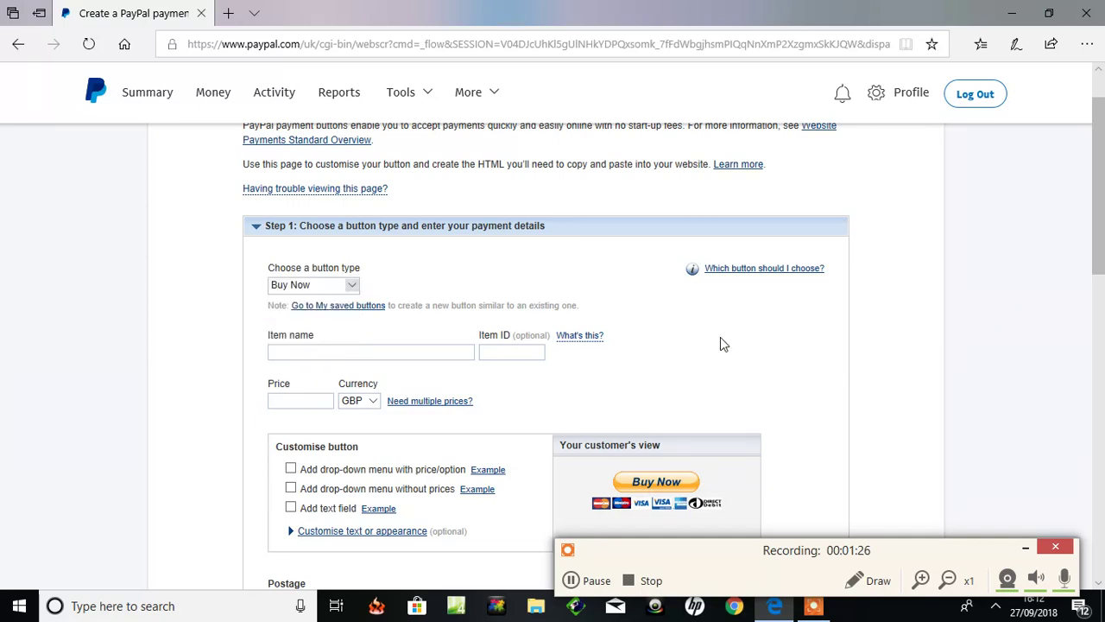
left_click(588, 580)
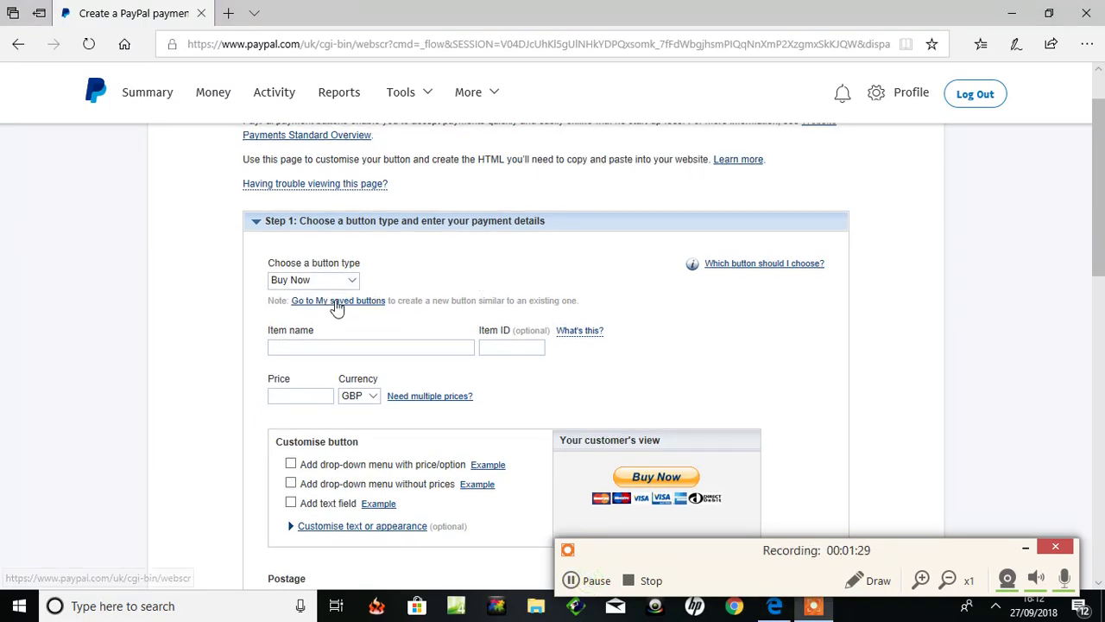
Go to the saved PayPal buttons and view the code of the Parallax button
left_click(338, 301)
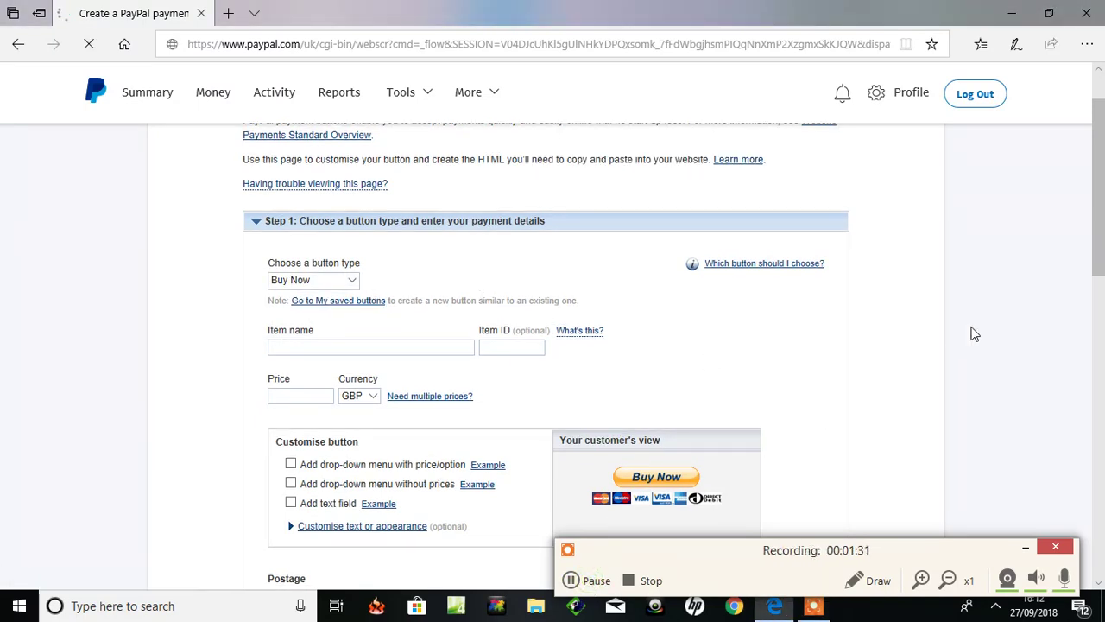
left_click(596, 580)
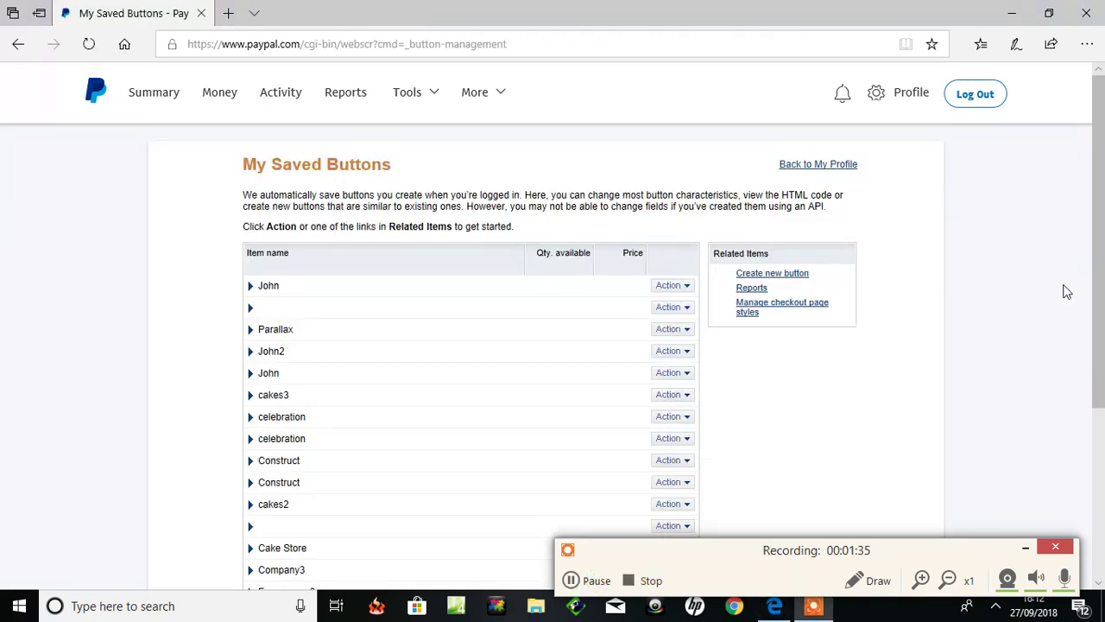
scroll(1099, 268, "down", 1)
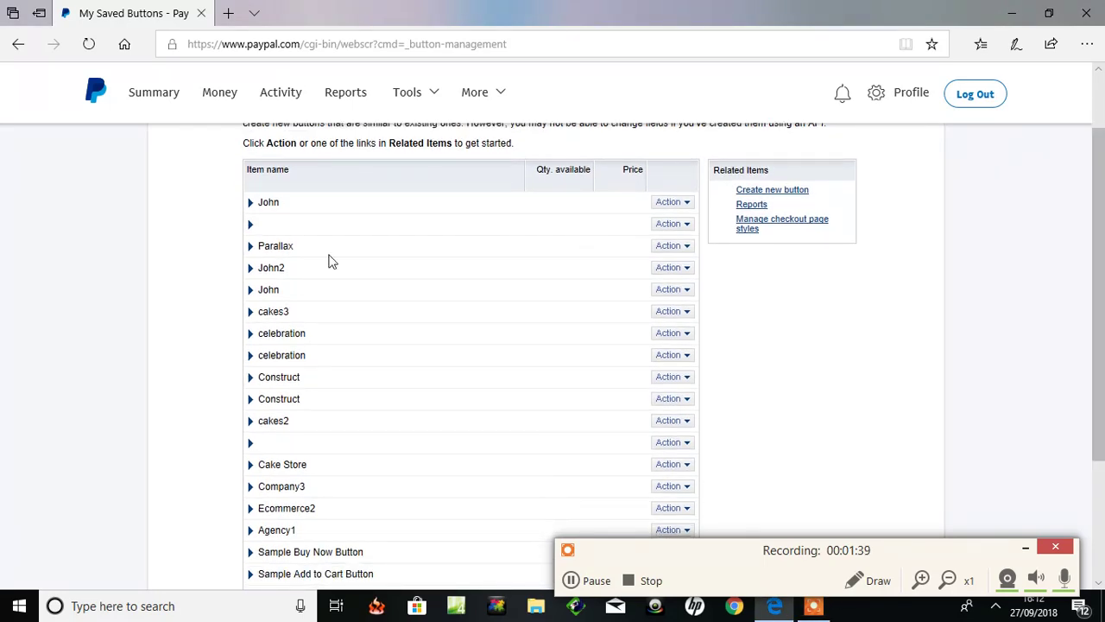
left_click(681, 248)
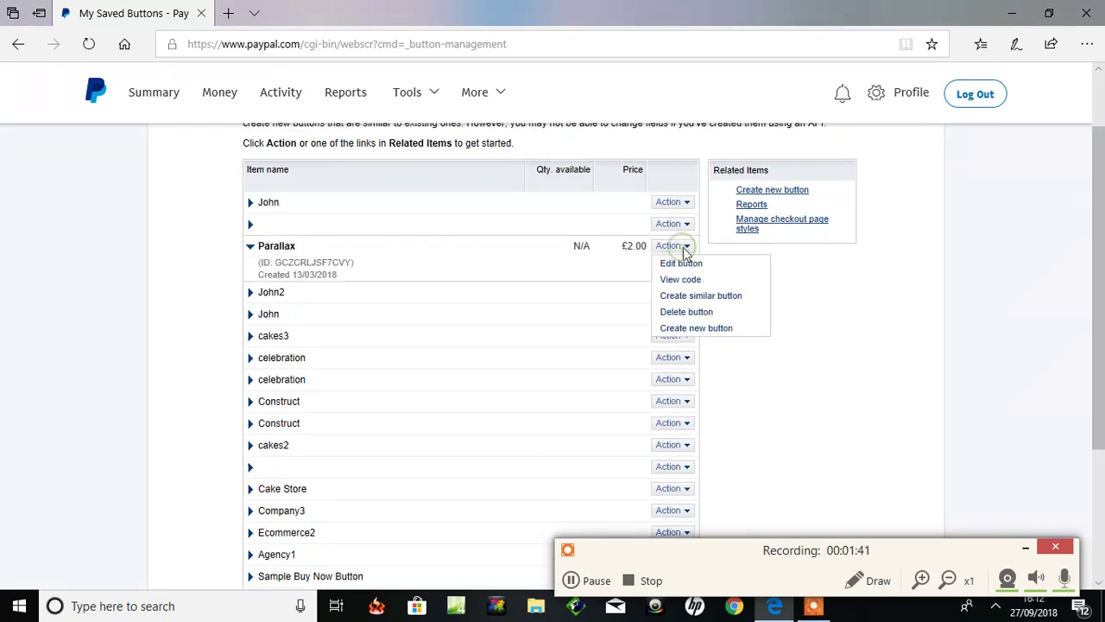
left_click(682, 279)
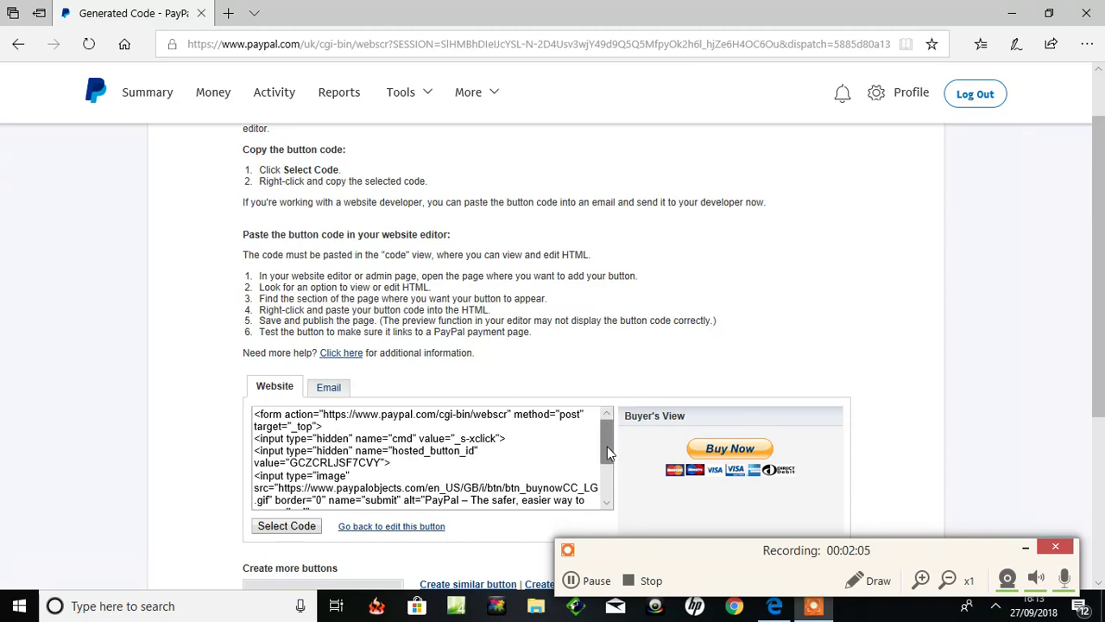
Look through the Parallax button's website code and copy its email payment link
mouse_move(612, 454)
left_mouse_down()
mouse_move(616, 480)
mouse_move(616, 467)
left_mouse_up()
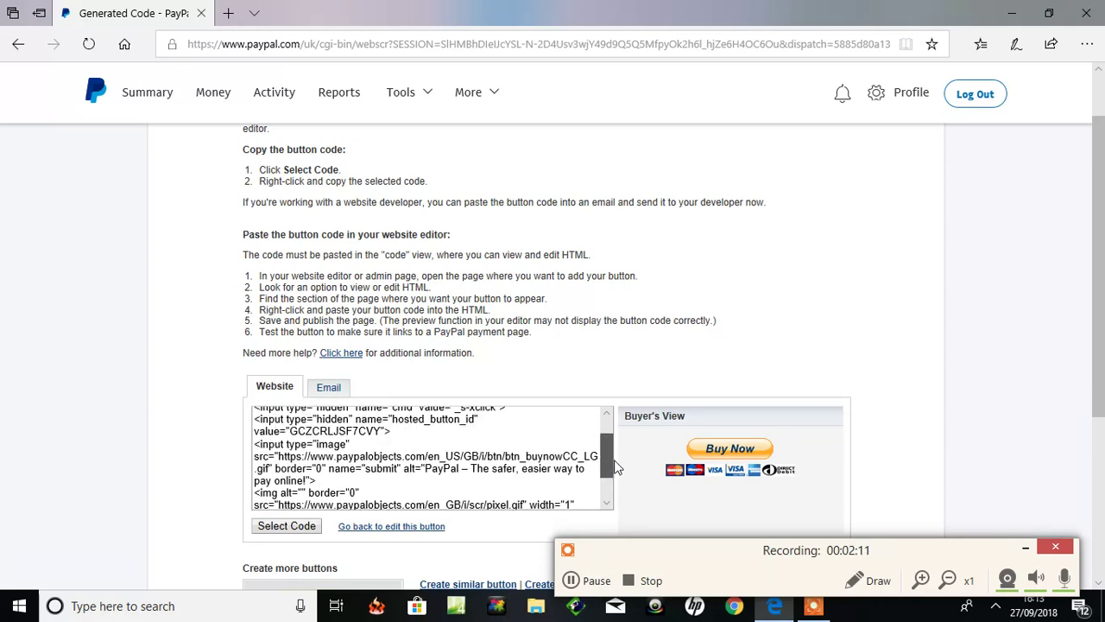
mouse_move(616, 466)
left_mouse_down()
mouse_move(617, 481)
mouse_move(614, 462)
left_mouse_up()
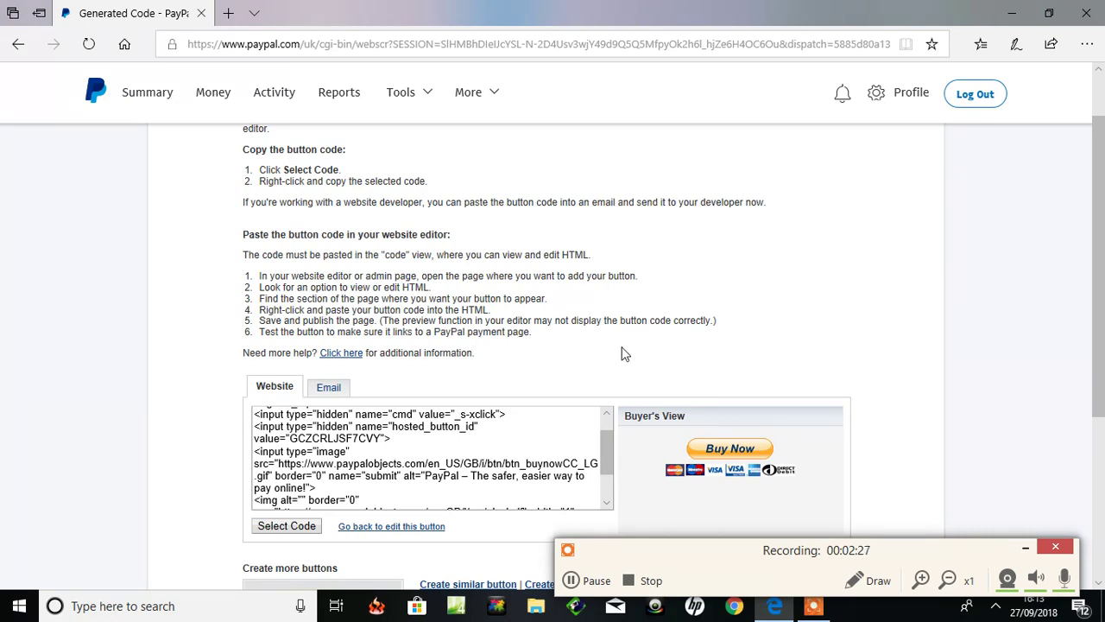
left_click(332, 395)
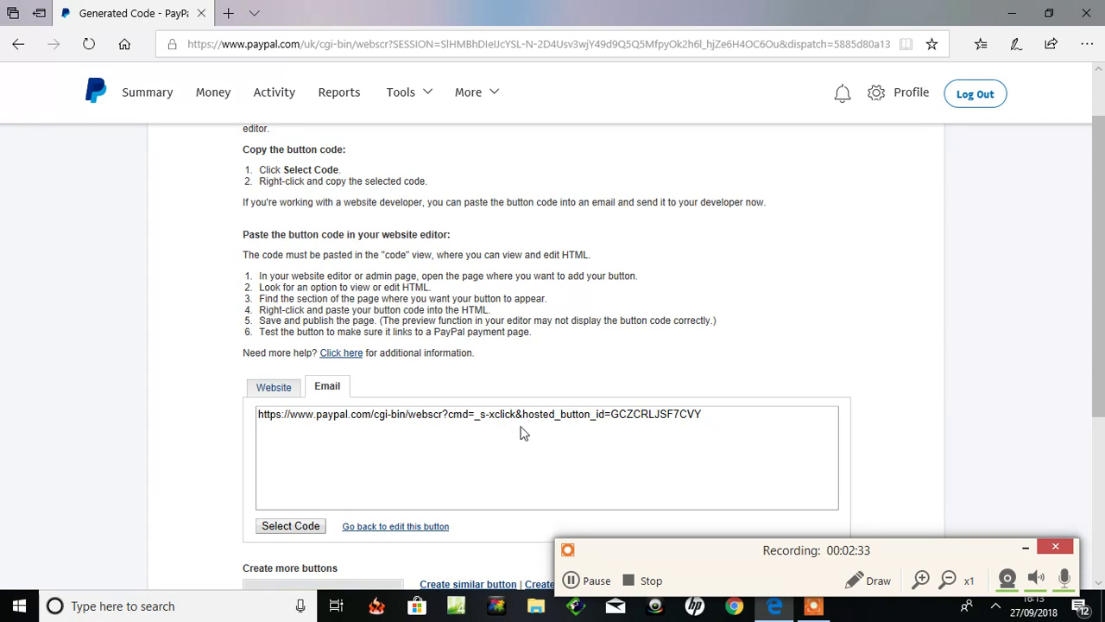
left_click(291, 527)
right_click(605, 419)
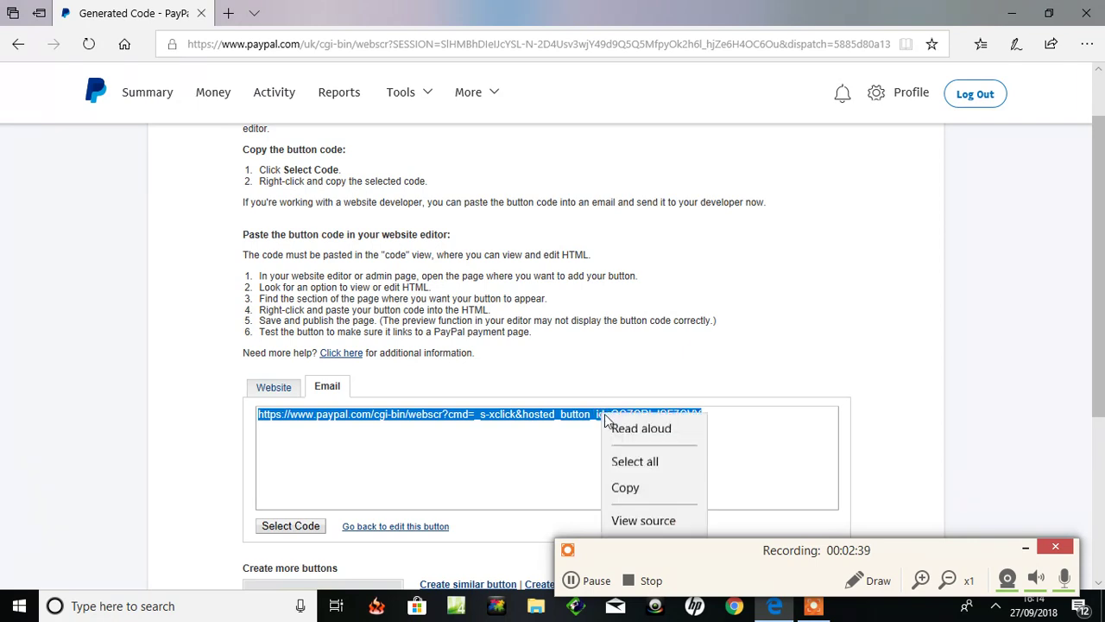
left_click(627, 488)
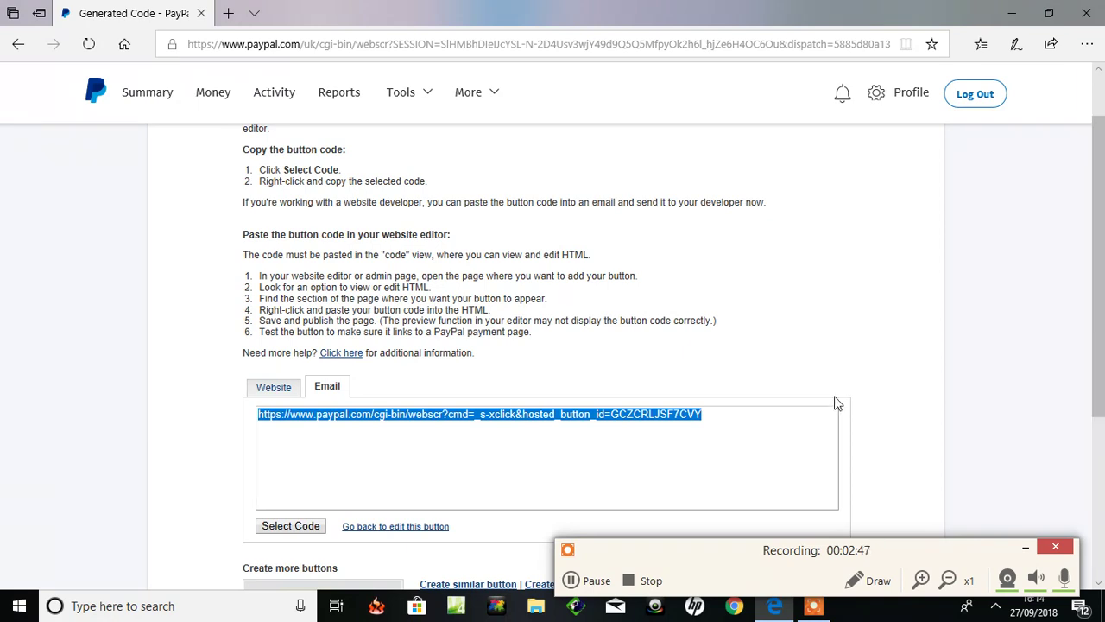
left_click(589, 581)
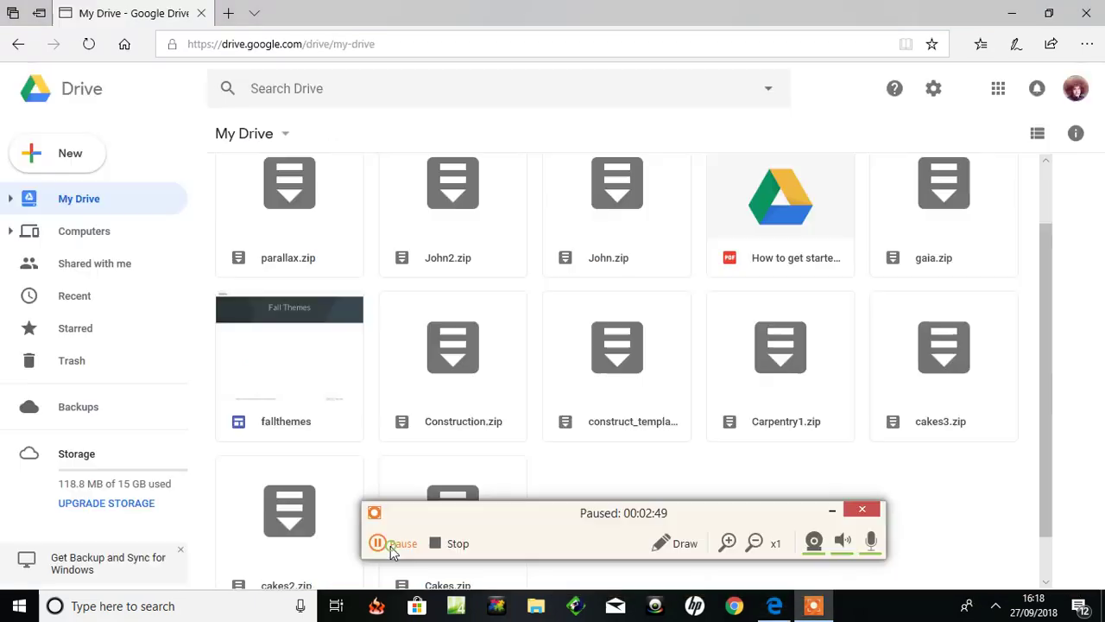
In Google Drive, get a shareable link for parallax.zip so that anyone with the link can view it
left_click(390, 546)
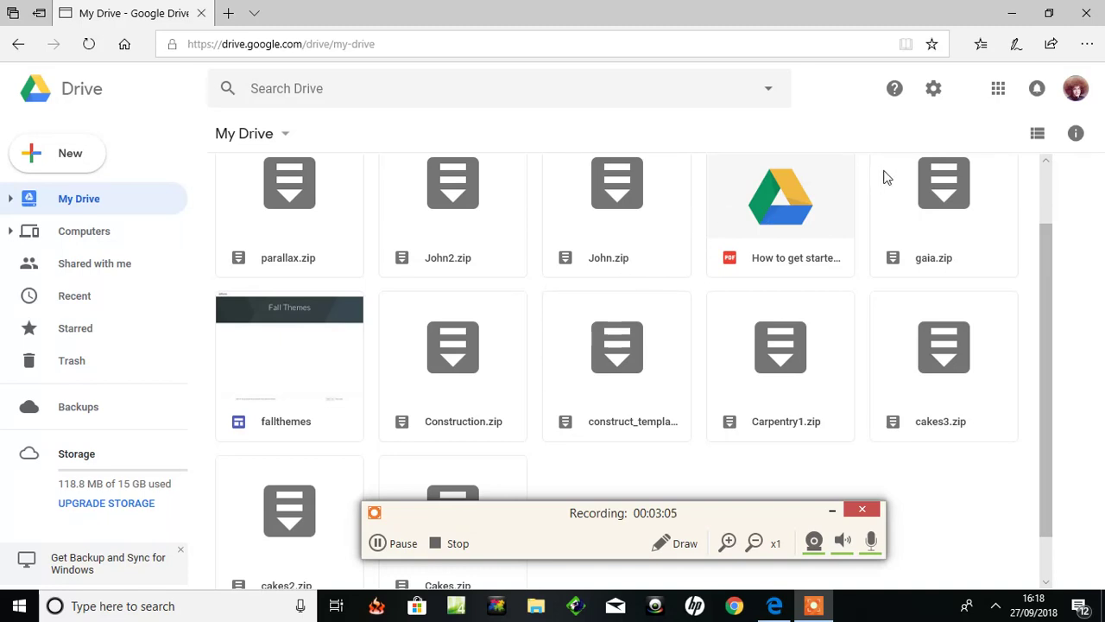
left_click(240, 263)
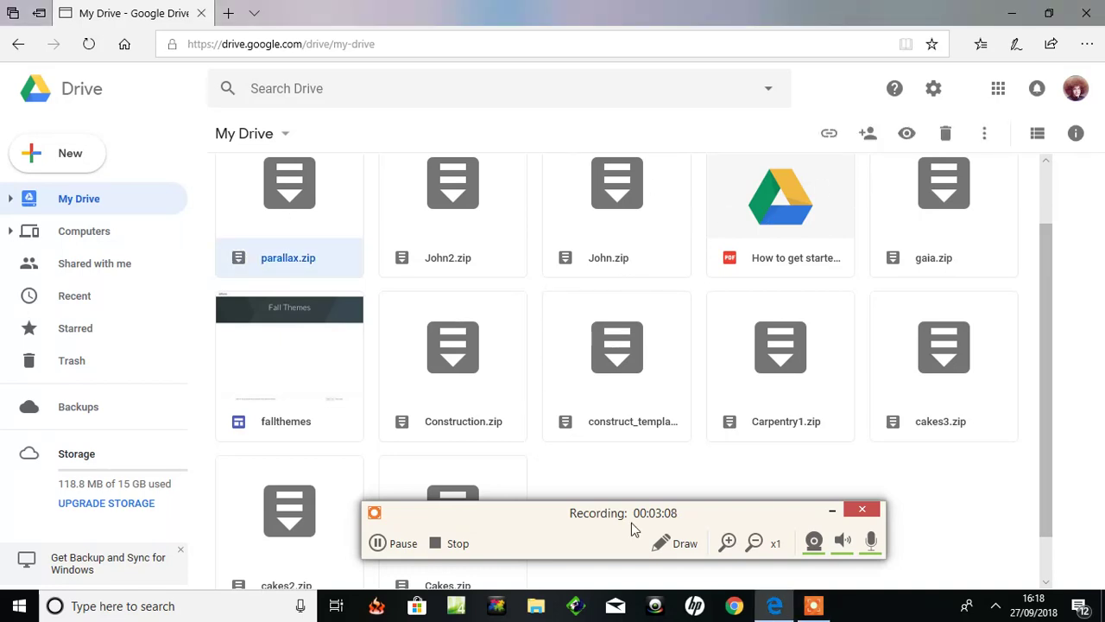
left_click(397, 544)
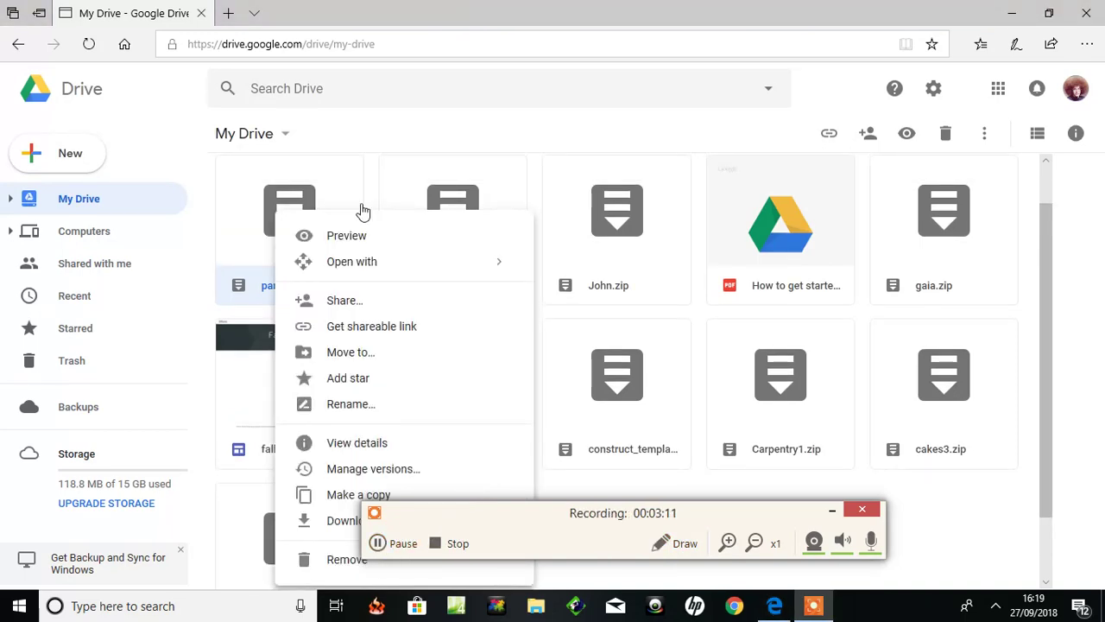
left_click(290, 240)
left_click(290, 241)
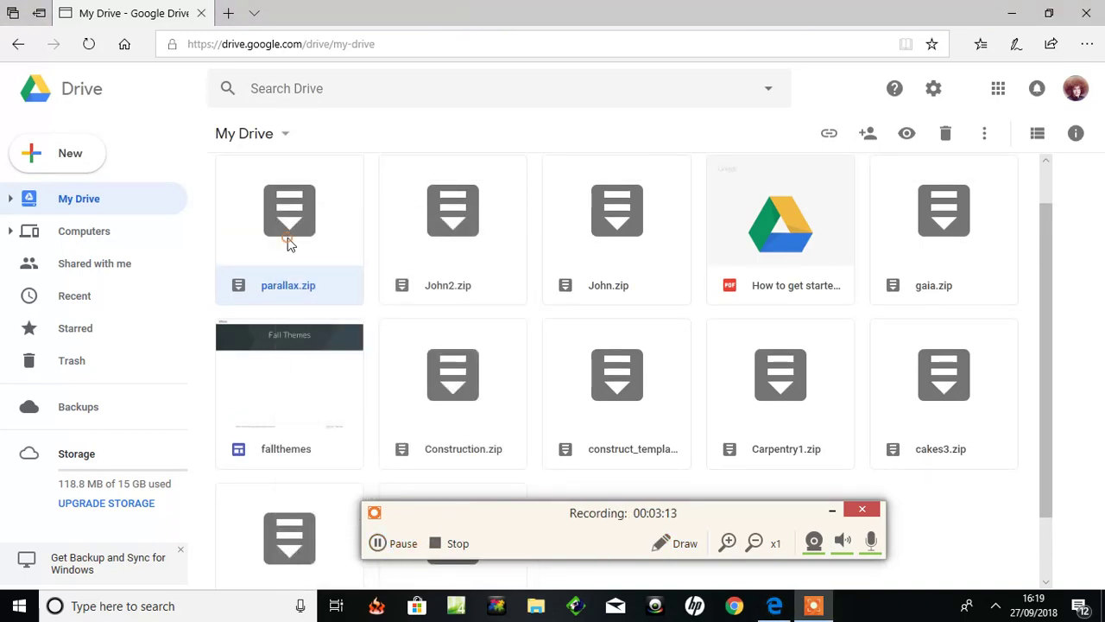
right_click(290, 247)
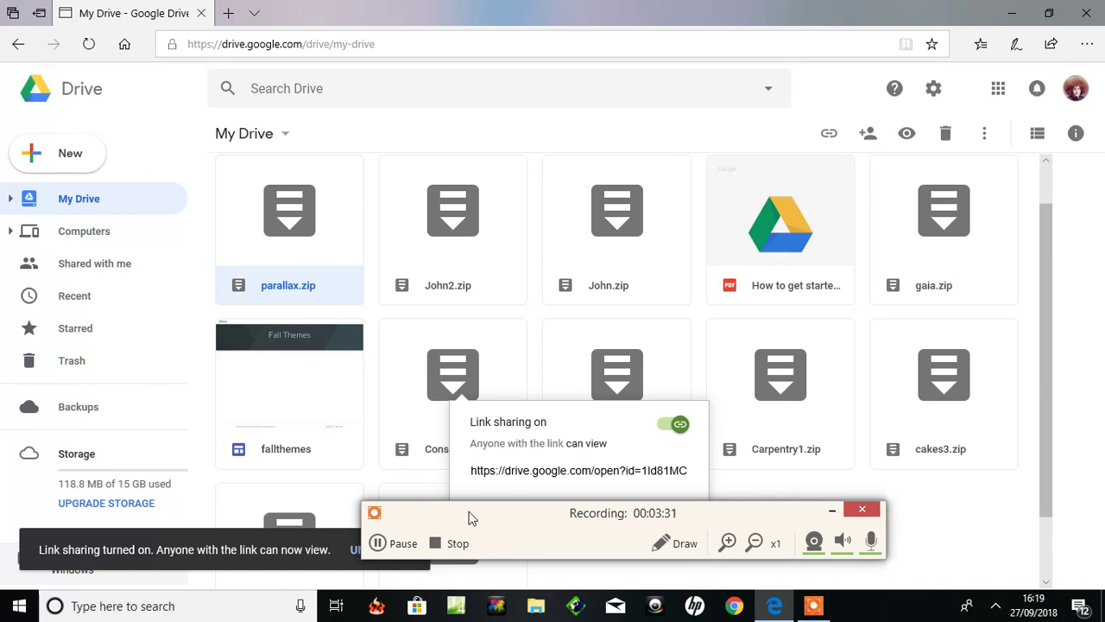
left_click(381, 542)
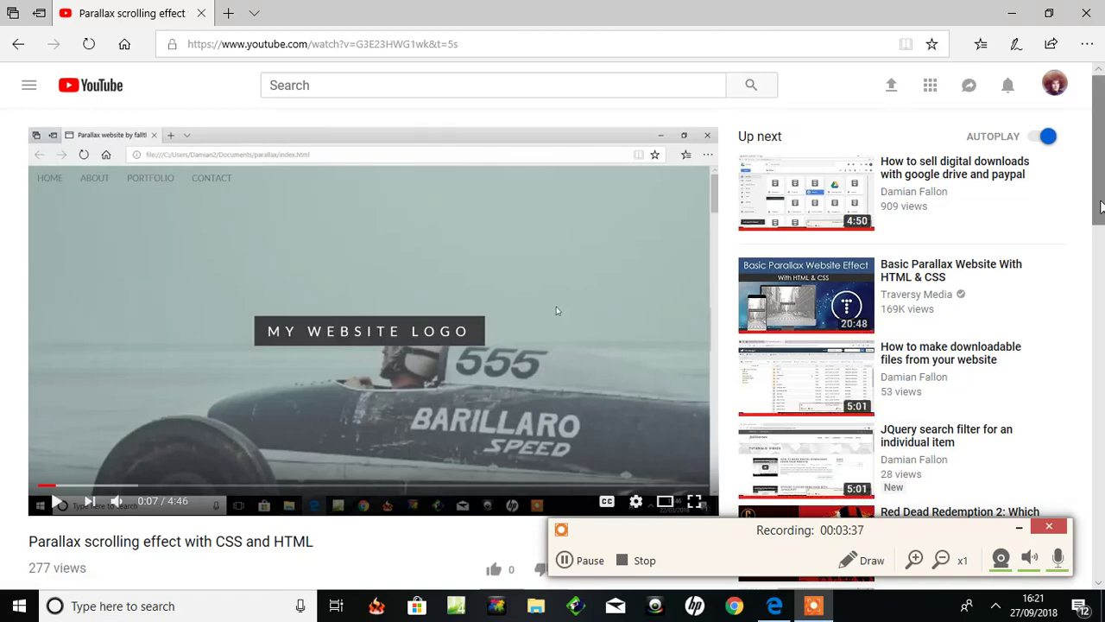
On the YouTube page of the parallax scrolling effect video, open the PayPal payment link in the description
scroll(1101, 206, "down", 1)
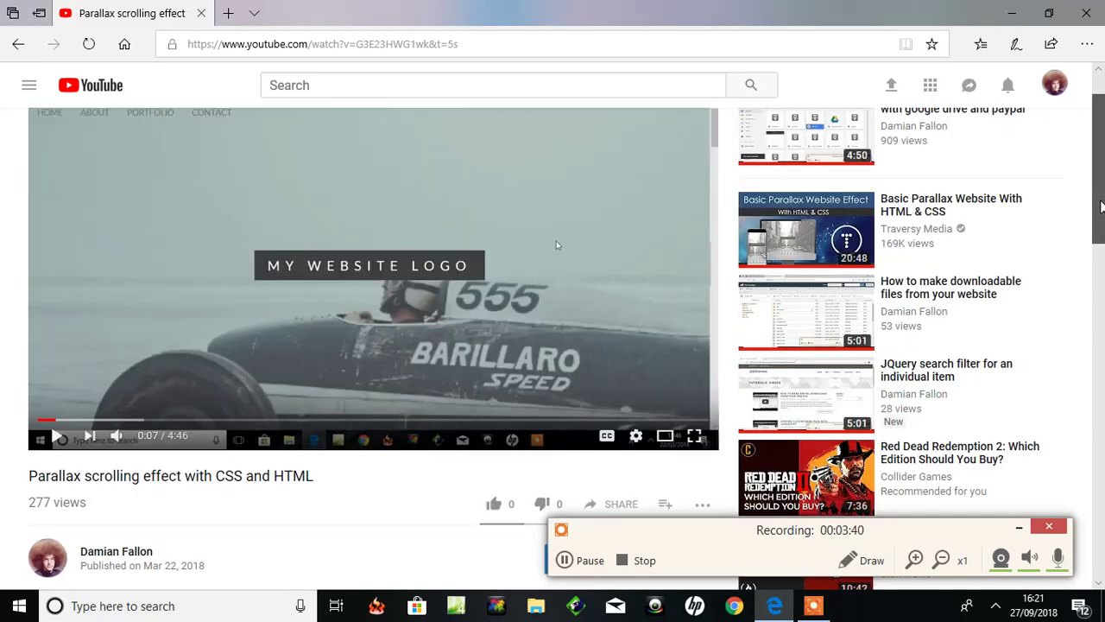
left_click_drag(1101, 206, 1092, 253)
scroll(1092, 253, "up", 1)
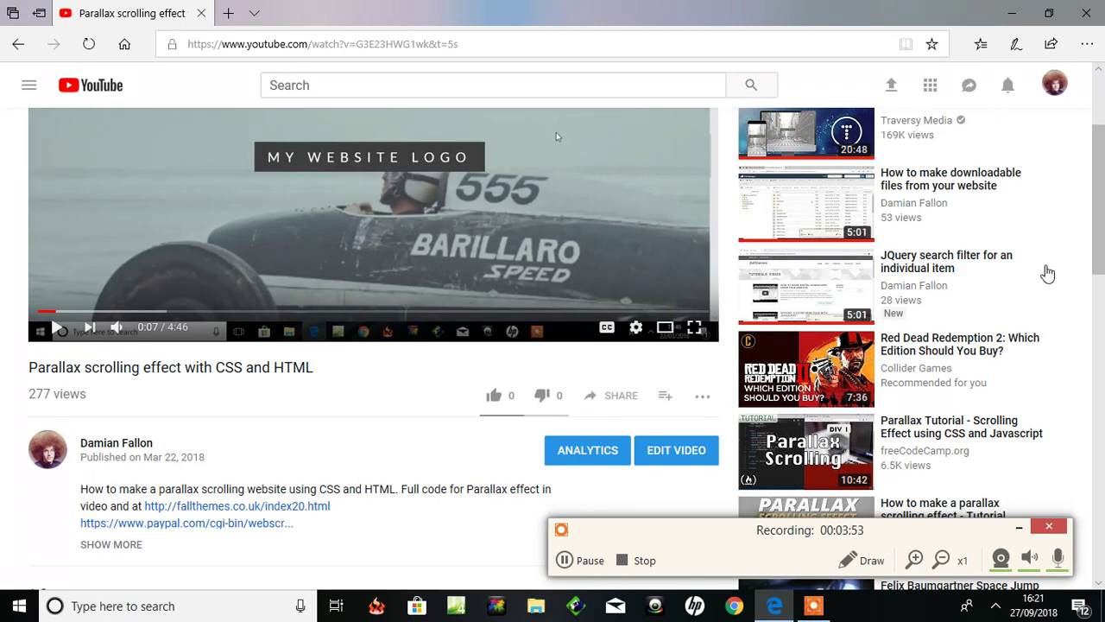
mouse_move(1047, 273)
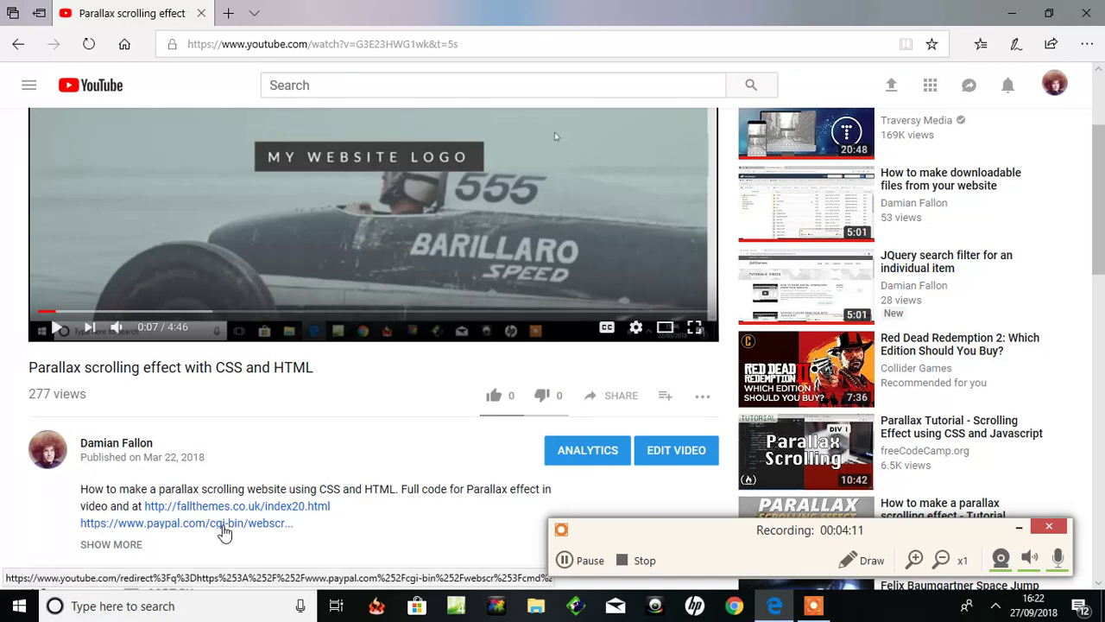
left_click(222, 524)
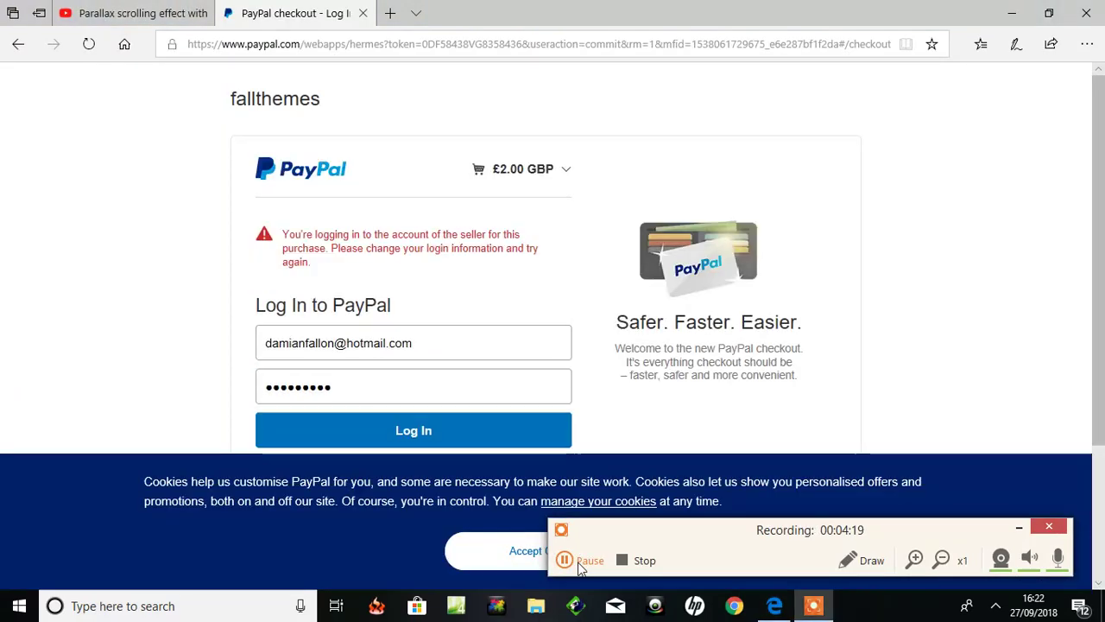
left_click(587, 566)
left_click(587, 566)
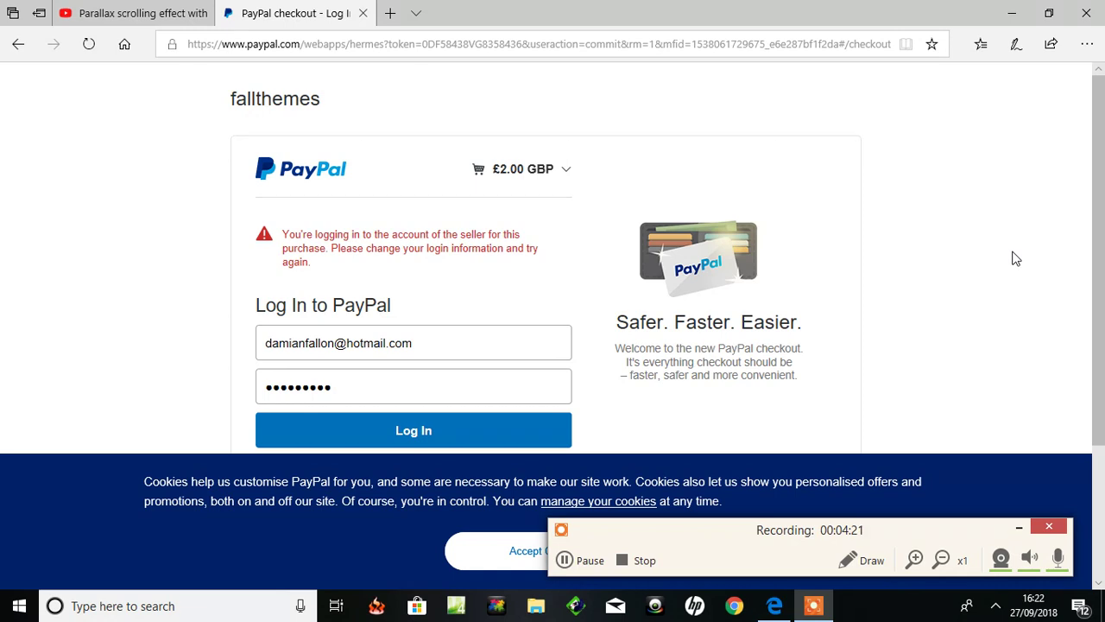
Examine the PayPal checkout page for its purchase amount, login fields and guest checkout option
scroll(1080, 181, "down", 1)
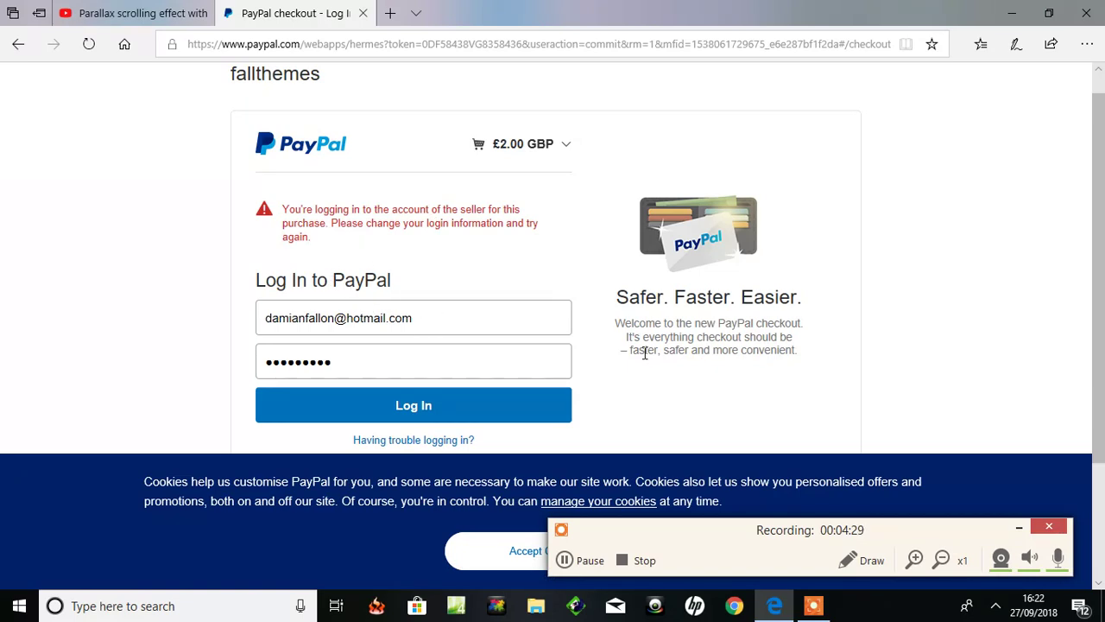
left_click_drag(1098, 304, 1104, 367)
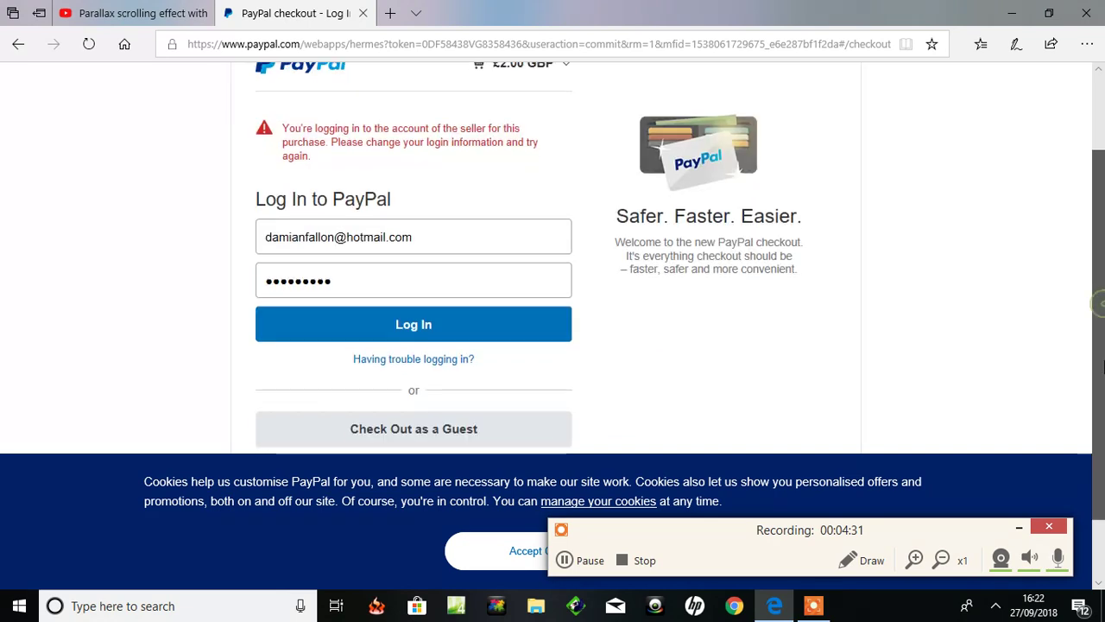
scroll(1104, 367, "down", 1)
scroll(1103, 363, "up", 3)
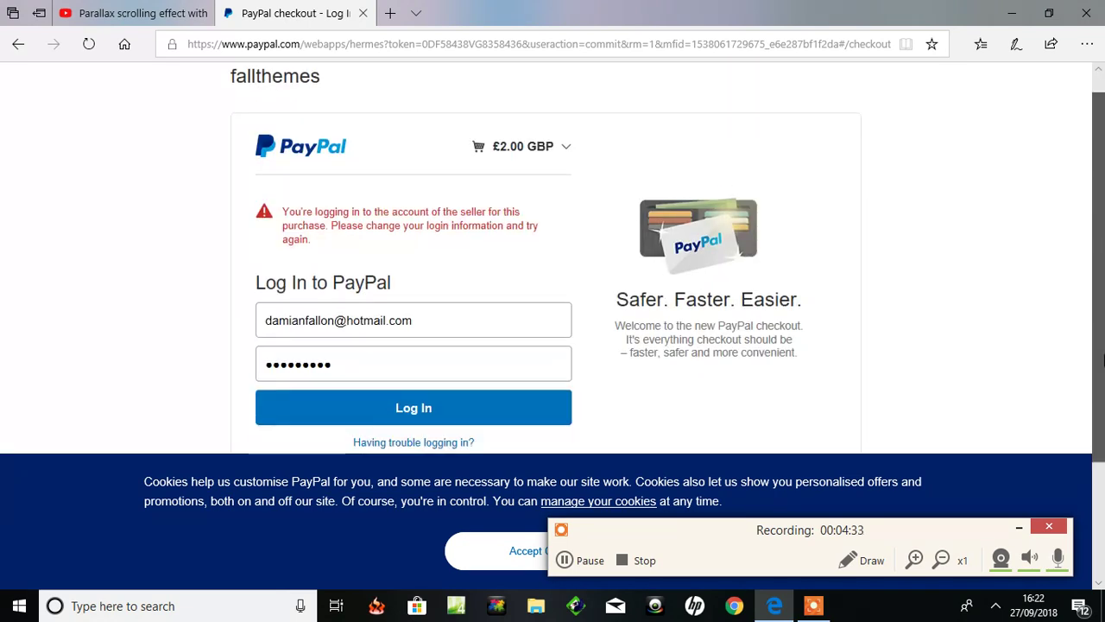
scroll(1103, 361, "down", 2)
scroll(1102, 361, "up", 2)
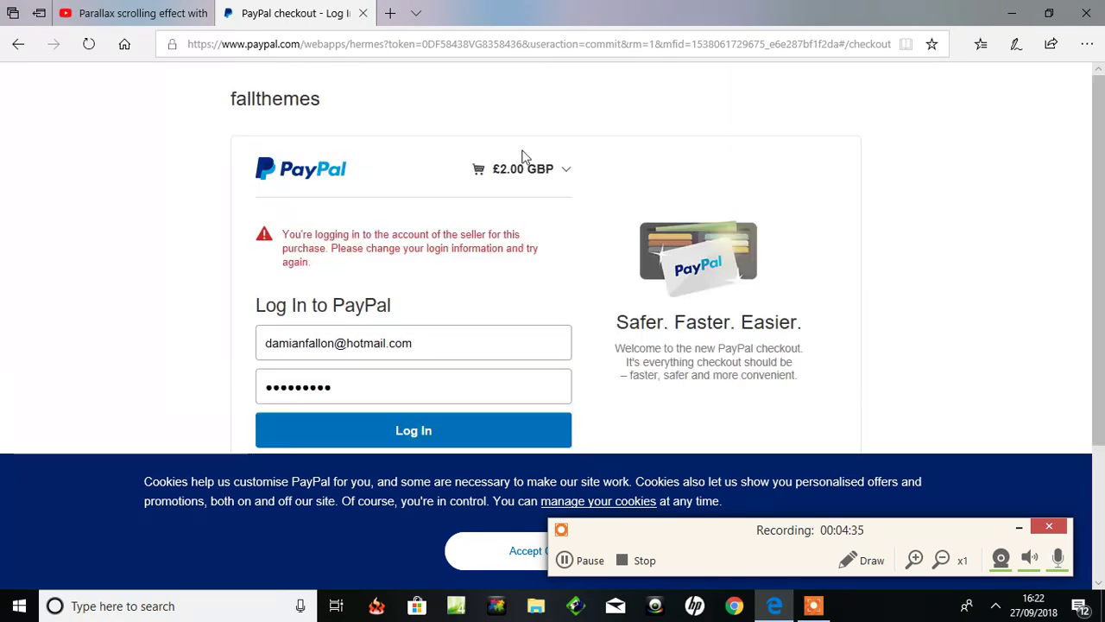